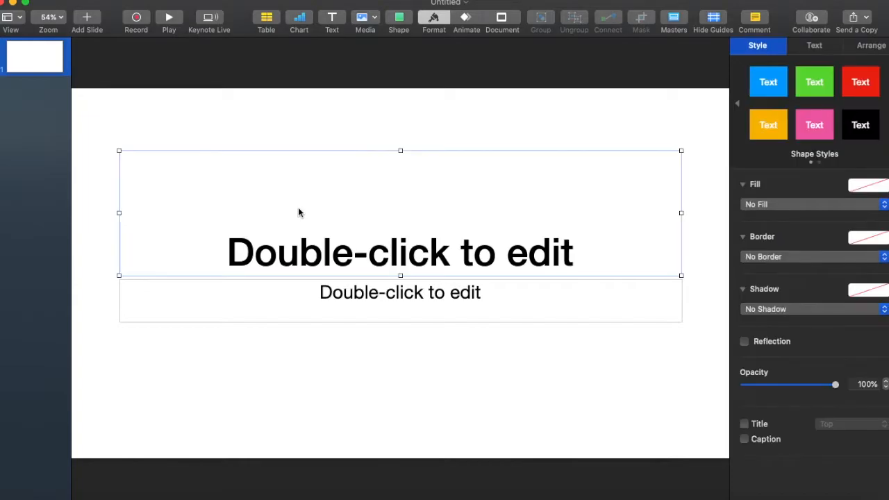
# - Delete the title and subtitle placeholders from the slide to leave it blank
pyautogui.press('Delete')
pyautogui.click(301, 303)
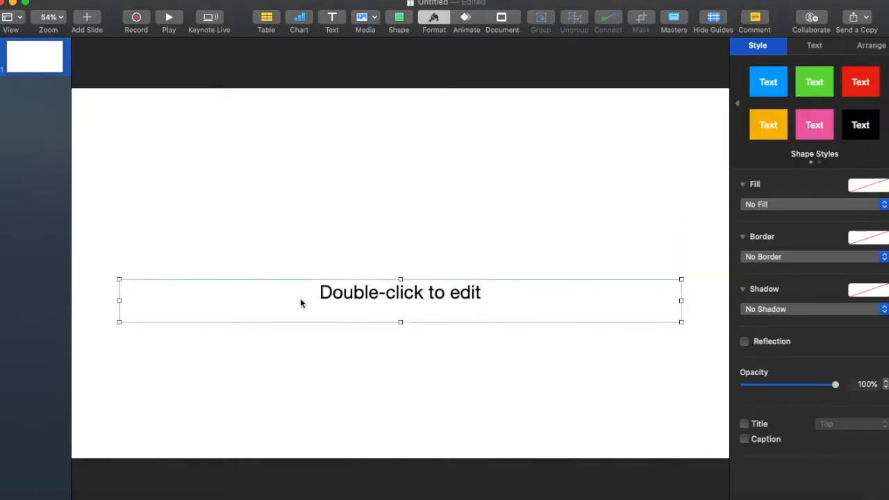
pyautogui.press('Delete')
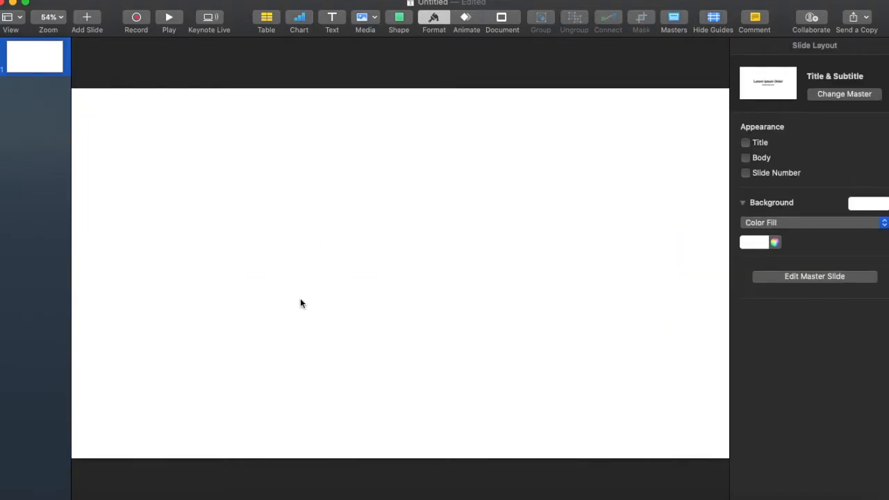
# - Insert a basic circle shape, enlarge it to several times its size, and center it on the slide
pyautogui.click(62, 22)
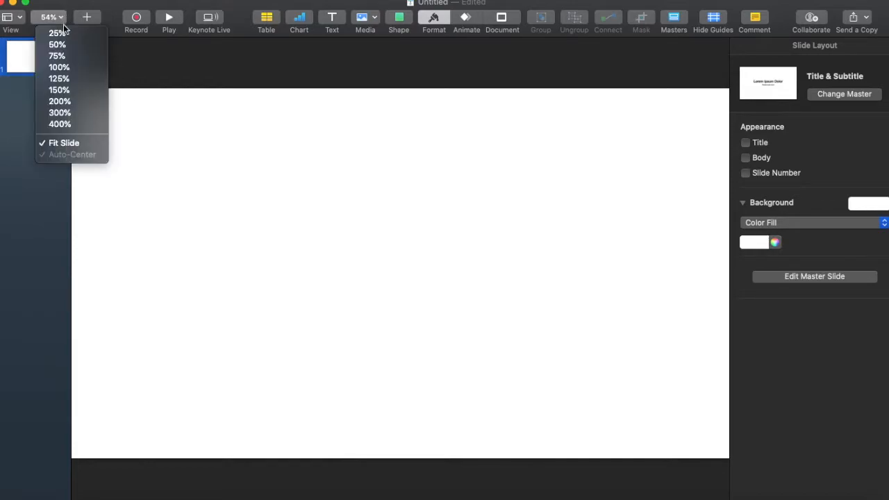
pyautogui.click(65, 44)
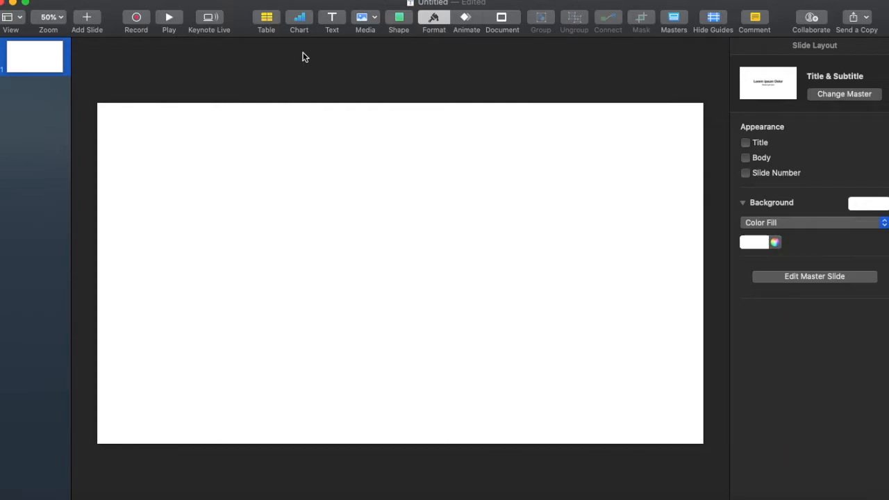
pyautogui.click(400, 23)
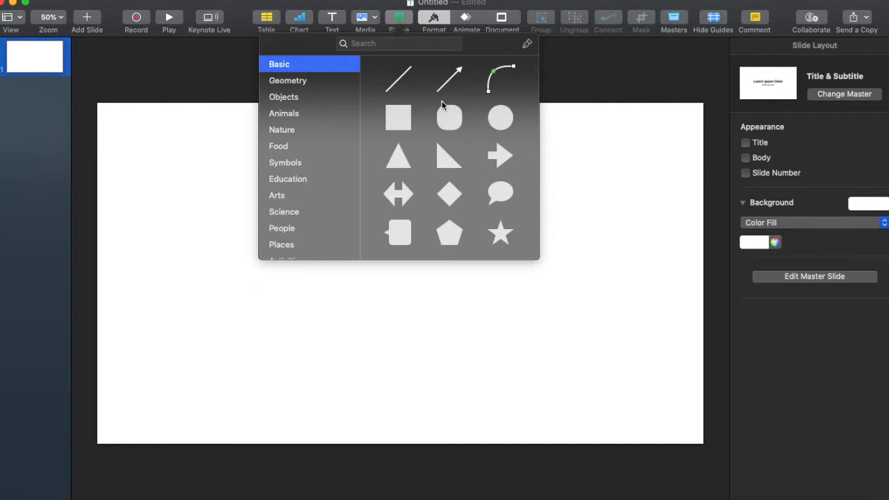
pyautogui.click(501, 116)
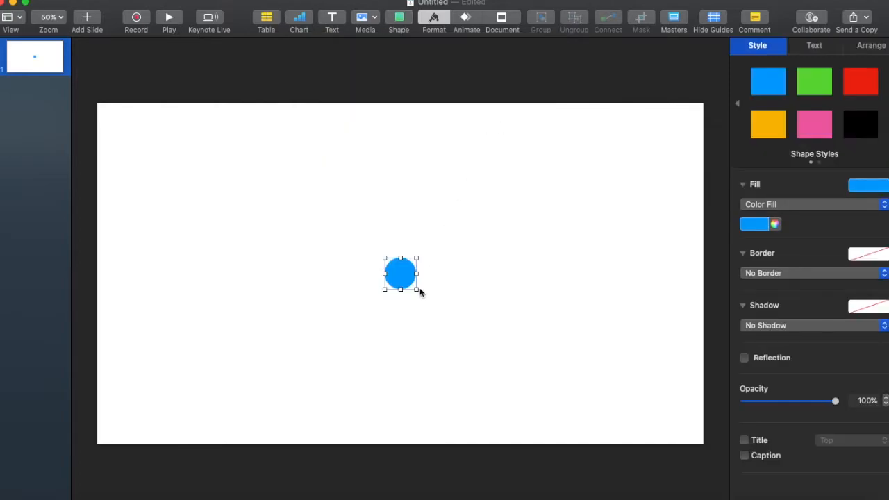
pyautogui.moveTo(417, 289); pyautogui.dragTo(506, 378)
pyautogui.moveTo(453, 326); pyautogui.dragTo(406, 275)
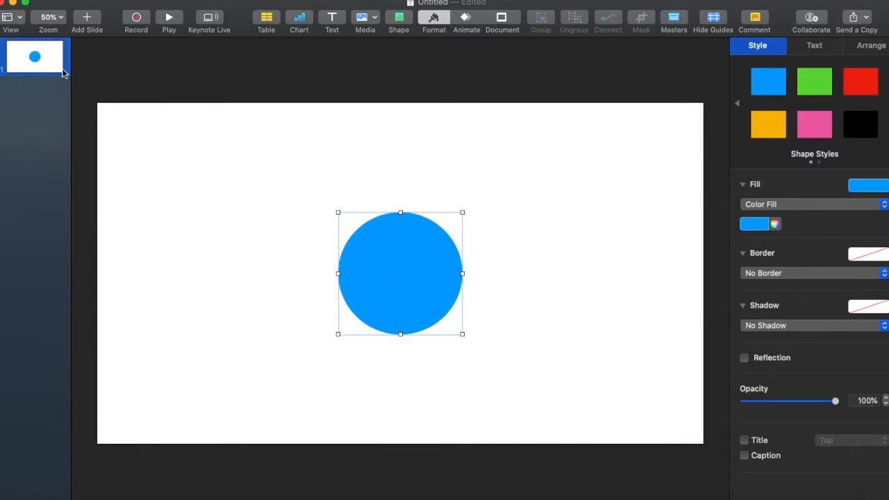
# - Duplicate the slide containing the blue circle
pyautogui.click(30, 71)
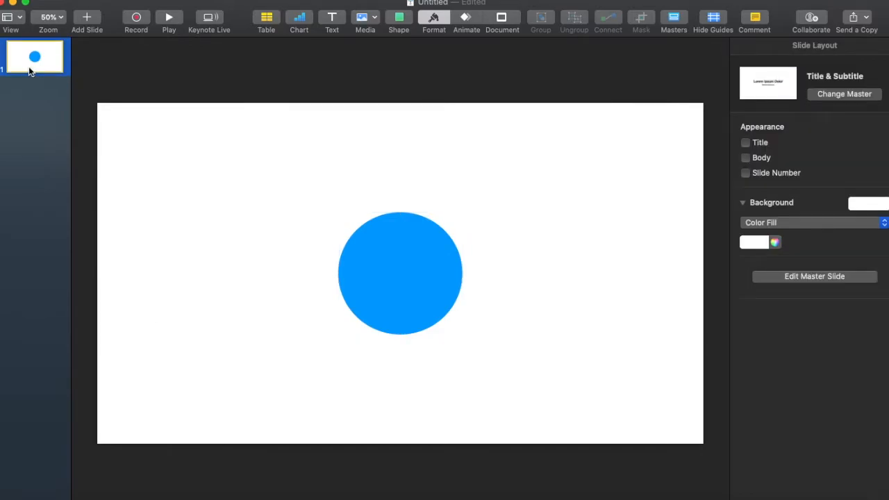
pyautogui.rightClick(30, 70)
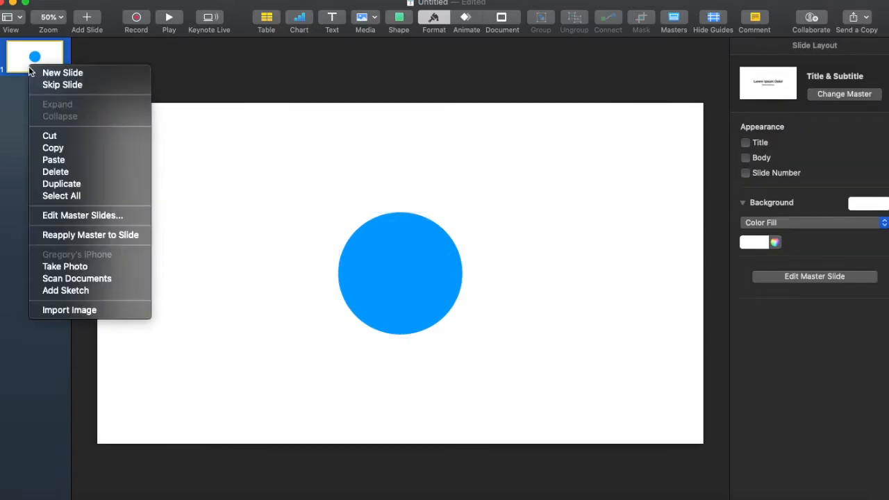
pyautogui.click(58, 185)
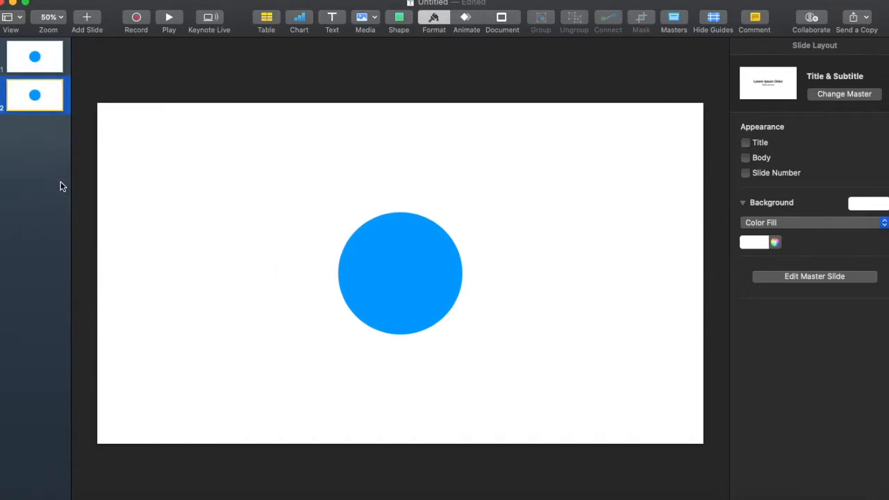
# - Shift the circle slightly left on slide 2, and move slide 1's circle off the canvas above the slide
pyautogui.moveTo(394, 268)
pyautogui.mouseDown()
pyautogui.moveTo(387, 44)
pyautogui.moveTo(384, 267)
pyautogui.mouseUp()
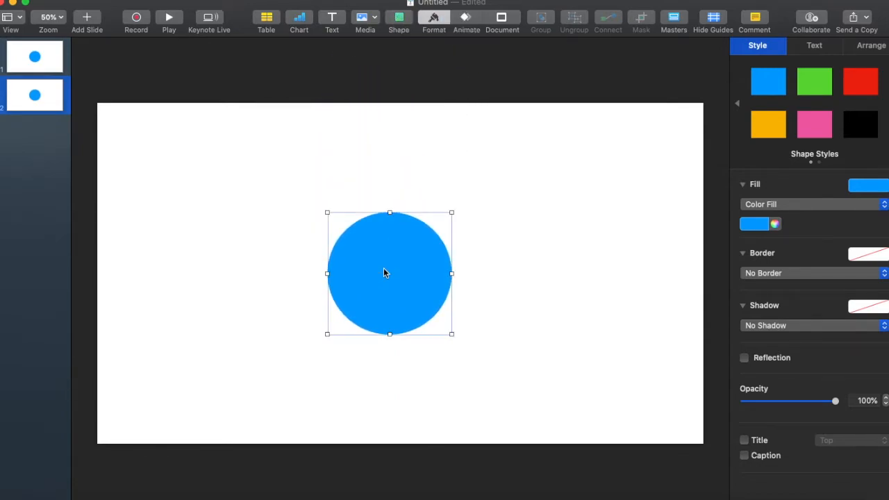
pyautogui.click(44, 60)
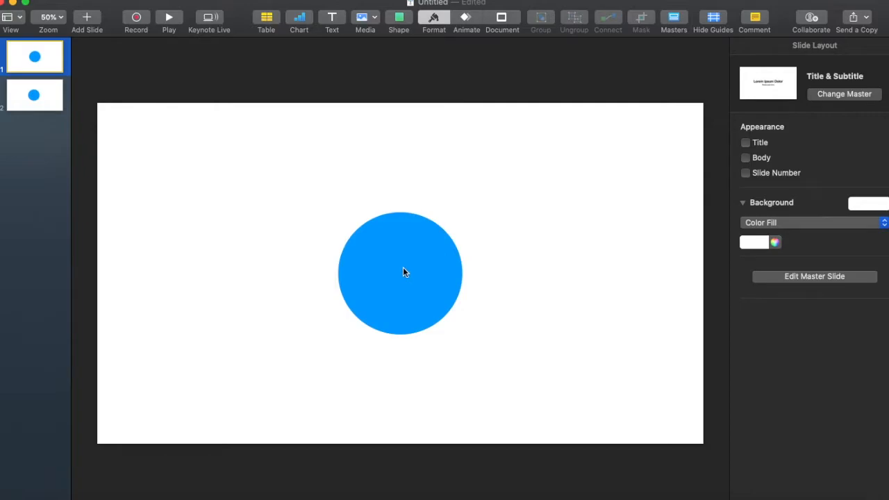
pyautogui.moveTo(404, 255); pyautogui.dragTo(387, 17)
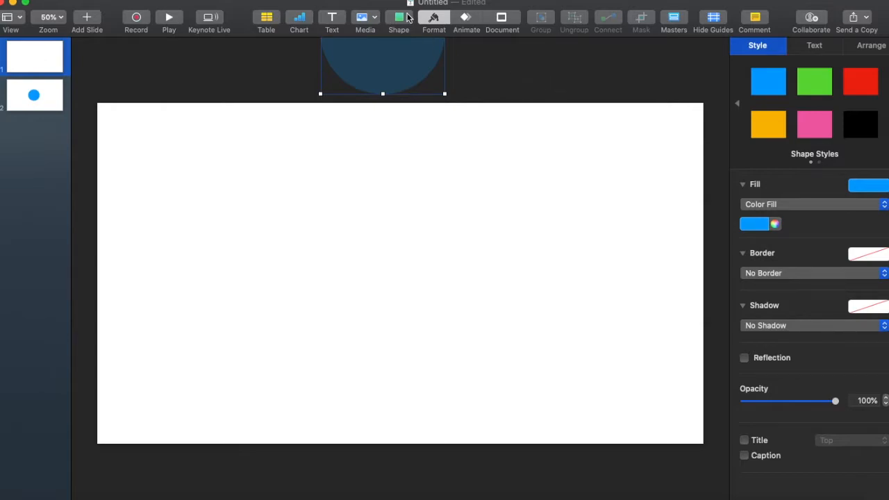
# - Apply the Magic Move transition to slide 1 and turn off further showings of its explanatory notice
pyautogui.click(463, 20)
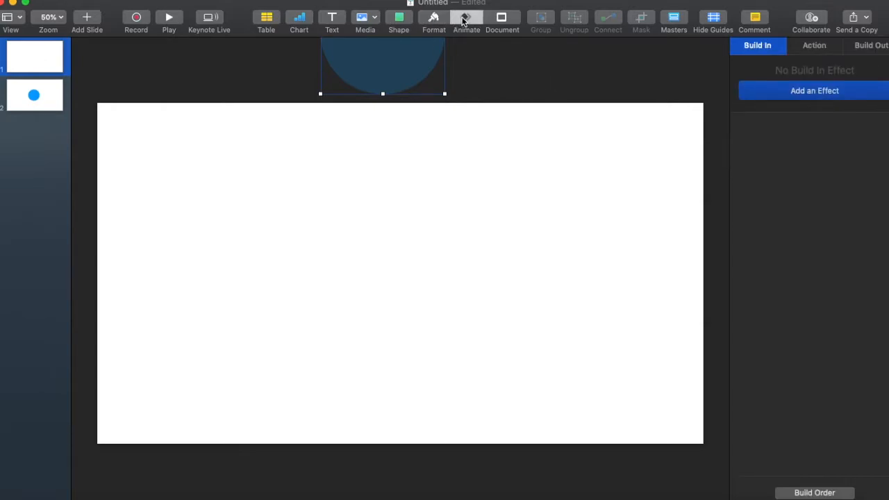
pyautogui.click(809, 92)
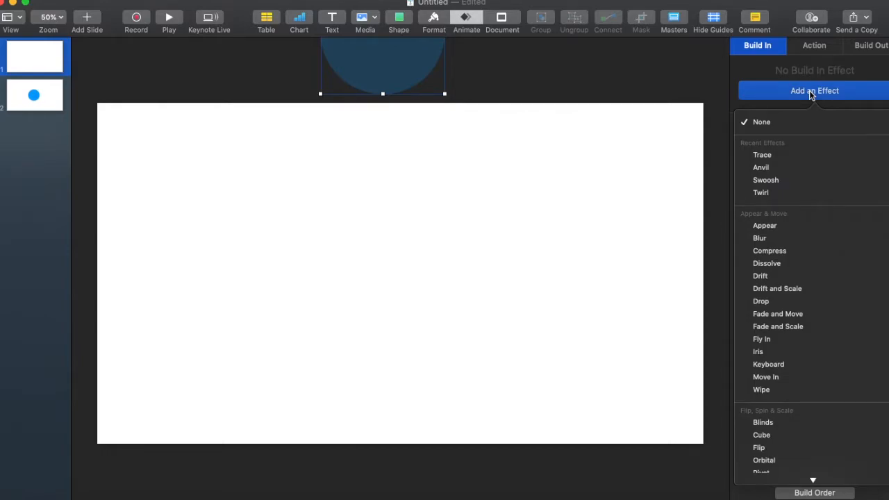
pyautogui.click(504, 217)
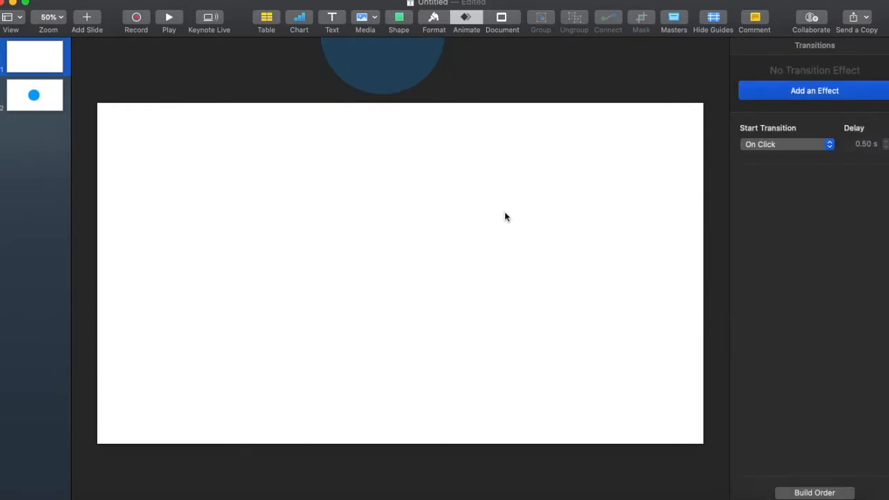
pyautogui.click(776, 92)
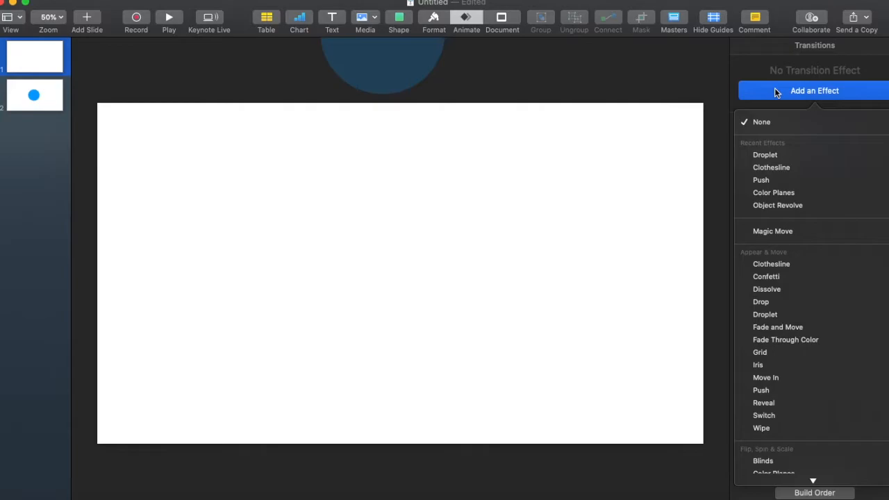
pyautogui.click(759, 230)
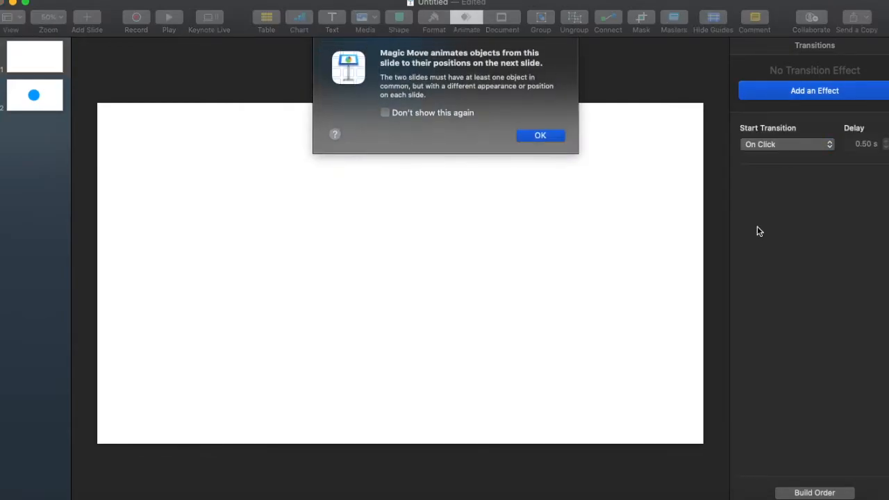
pyautogui.click(384, 113)
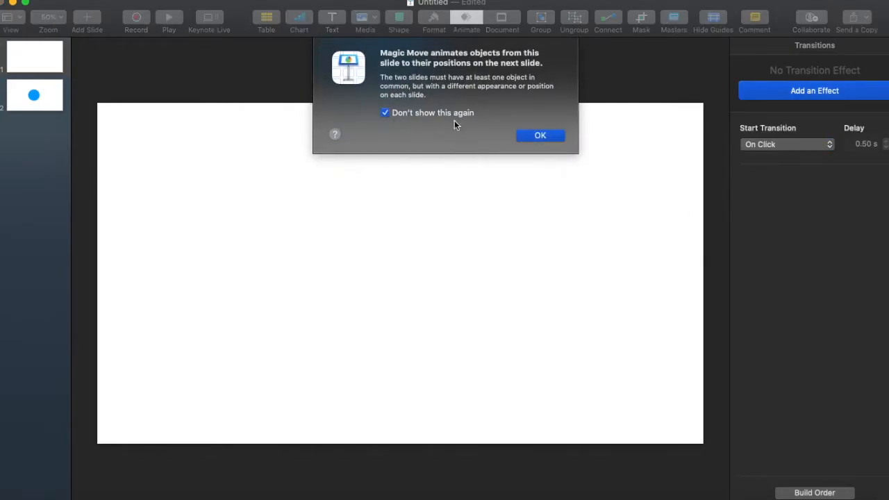
pyautogui.click(527, 136)
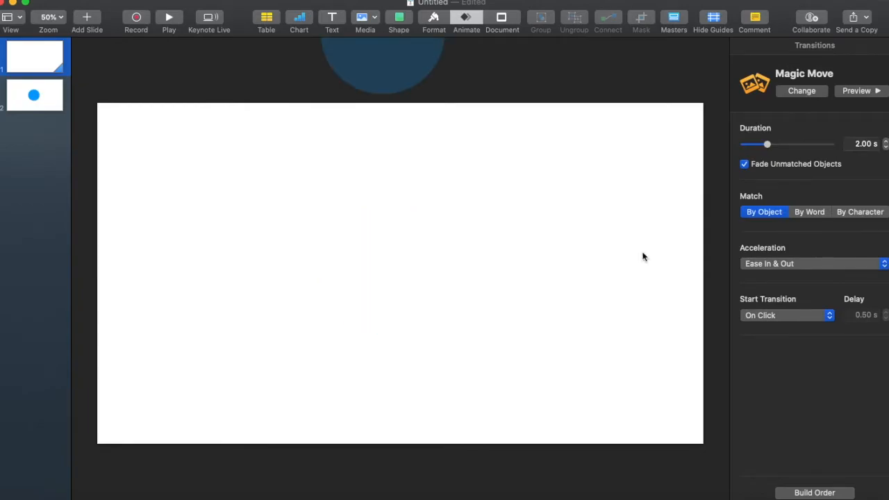
# - Set slide 1's transition to start automatically, and play the slideshow to check the circle's movement
pyautogui.click(764, 317)
pyautogui.click(766, 325)
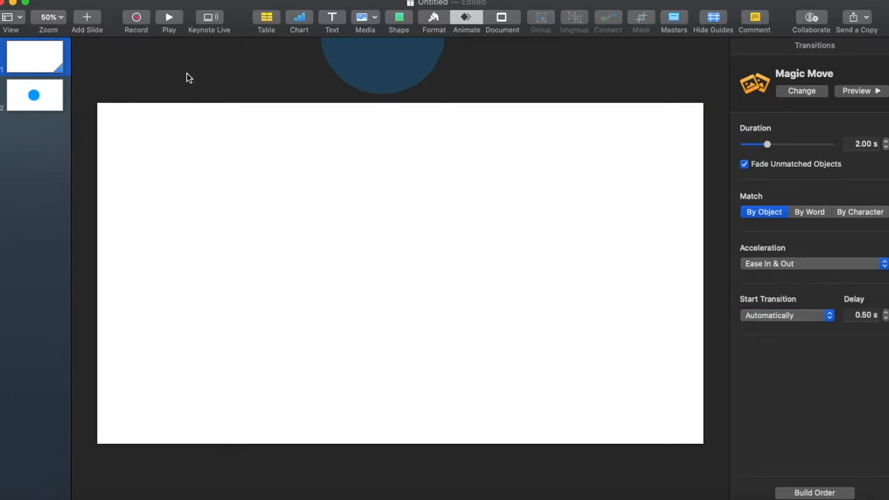
pyautogui.click(169, 18)
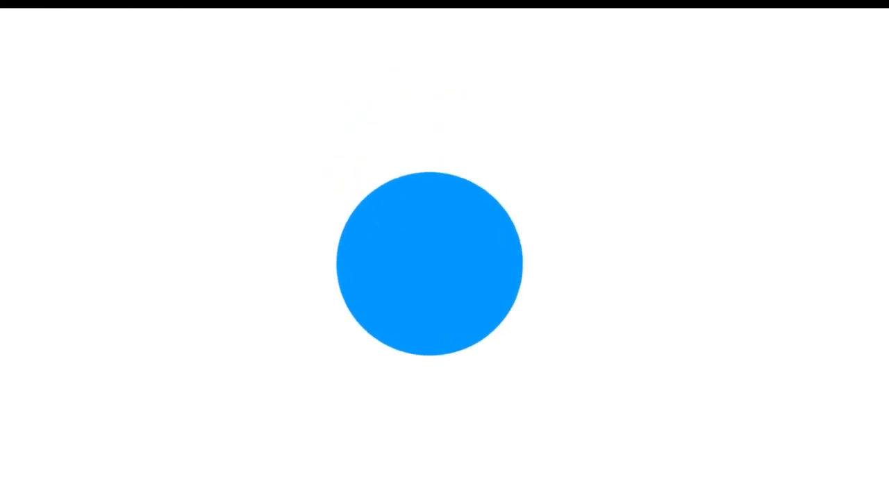
pyautogui.press('Escape')
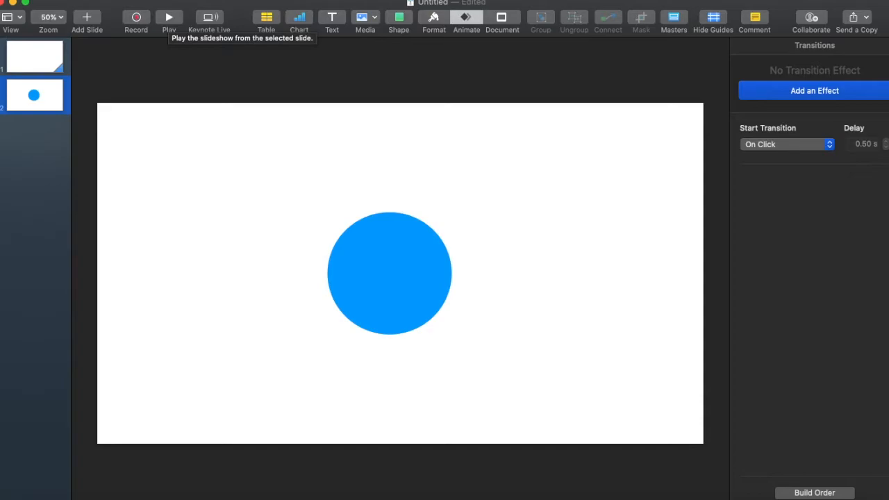
# - Add a text box over the circle on slide 2 reading "Techie Tech!", with each word on its own line
pyautogui.click(332, 21)
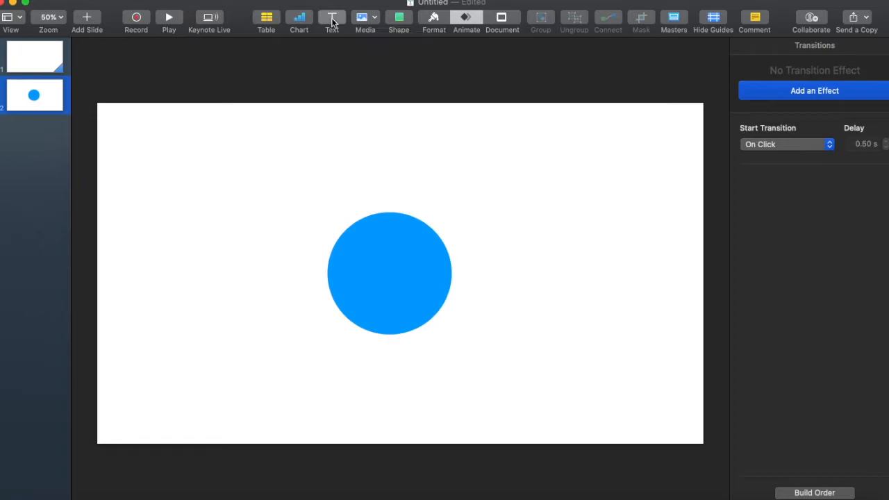
pyautogui.doubleClick(398, 272)
pyautogui.write('Techie')
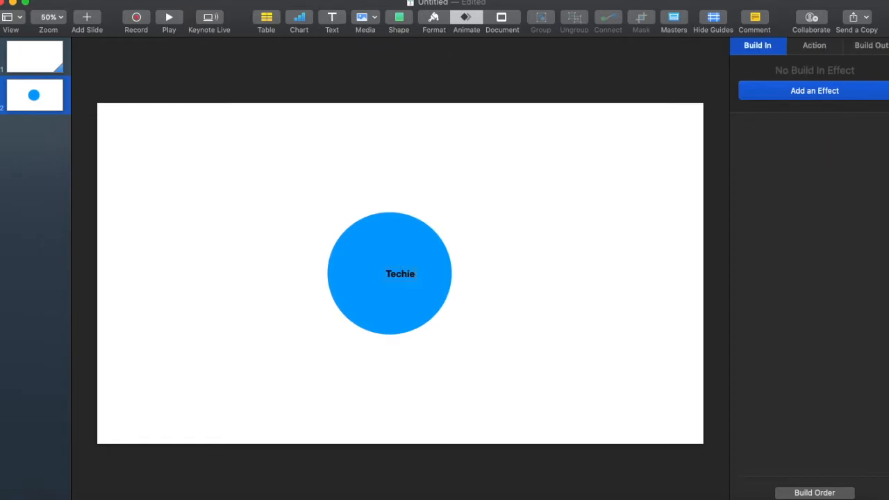
pyautogui.press('Return')
pyautogui.write('Tech!')
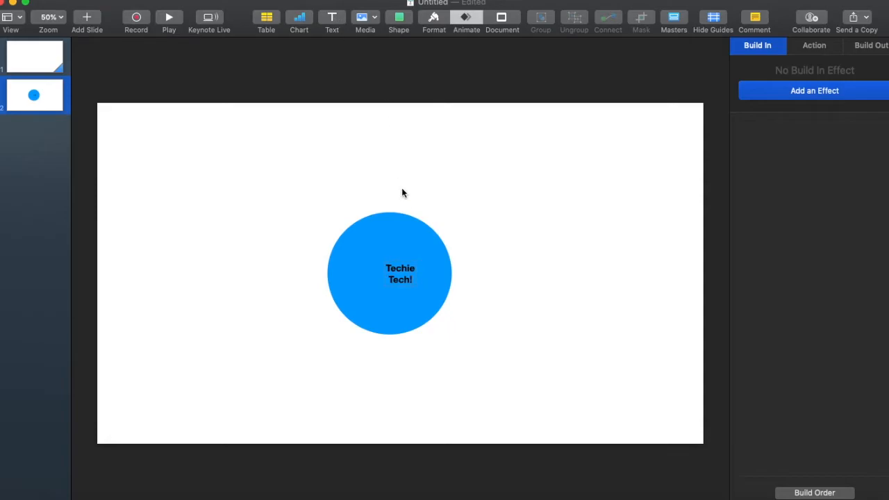
# - Apply the Title Small paragraph style and the Hoefler Text font to the "Techie Tech!" text
pyautogui.moveTo(412, 279); pyautogui.dragTo(384, 269)
pyautogui.click(432, 15)
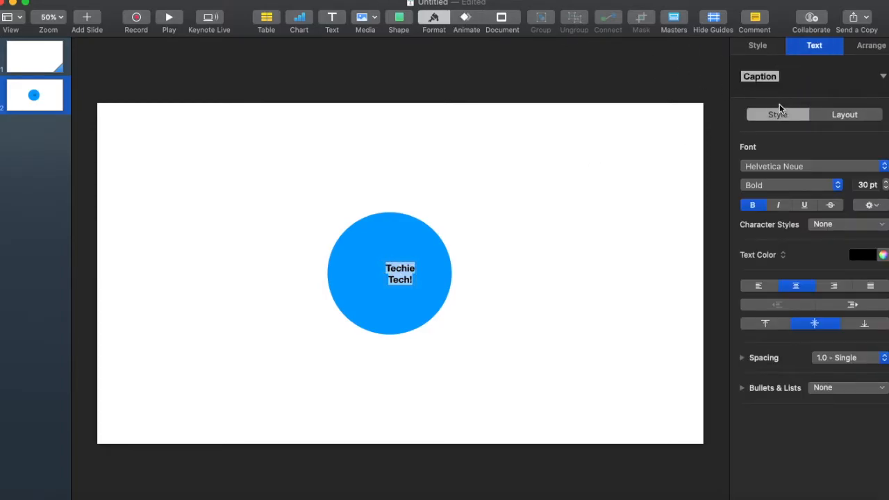
pyautogui.click(825, 77)
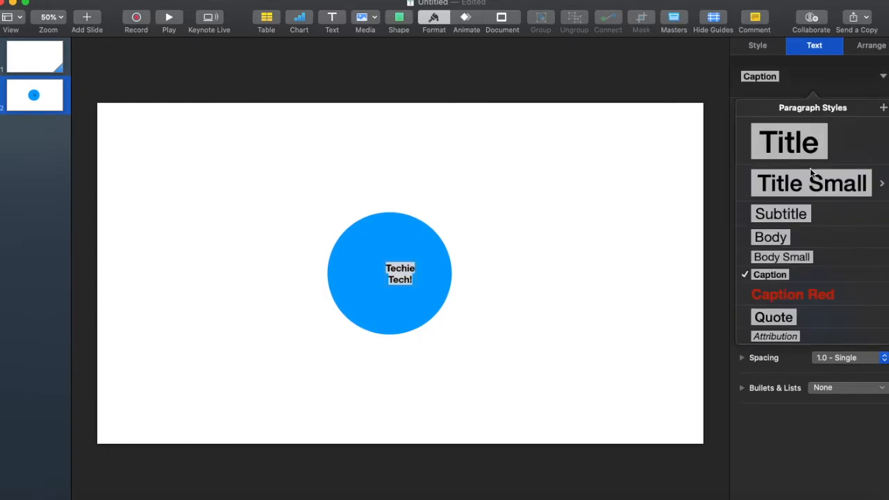
pyautogui.click(808, 190)
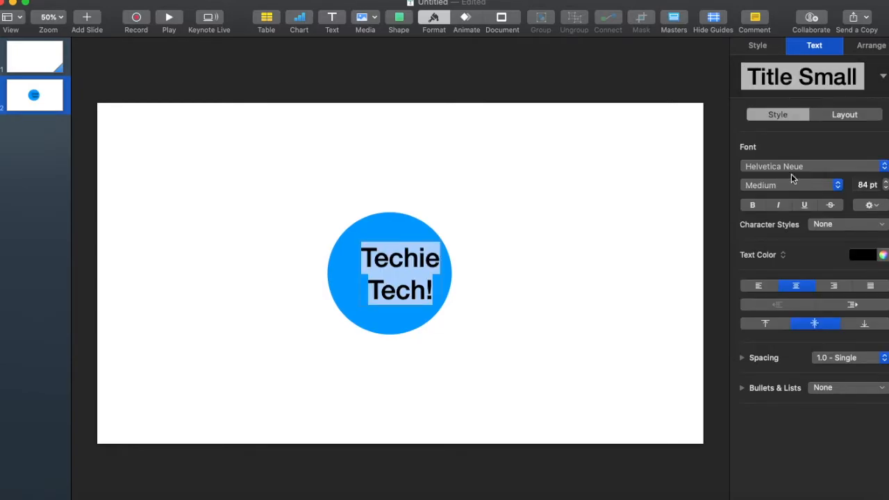
pyautogui.click(781, 167)
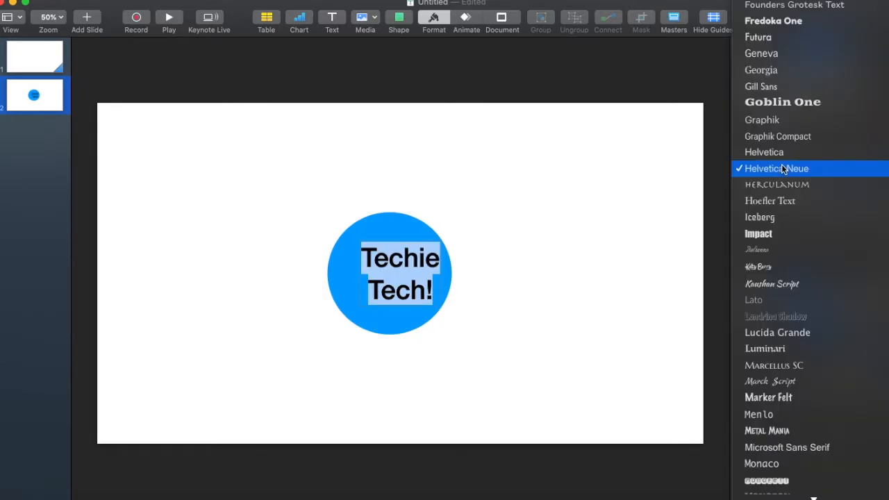
pyautogui.click(770, 201)
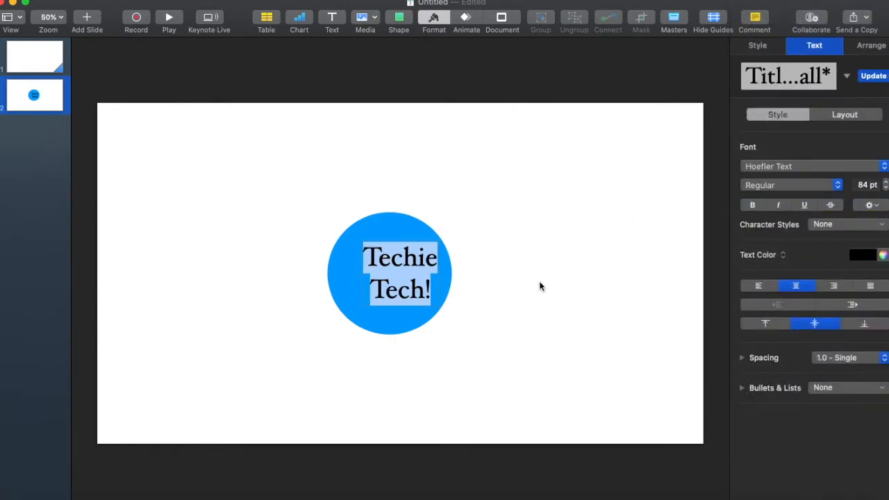
# - Center the circle behind the "Techie Tech!" text on slide 2 and color the text white
pyautogui.moveTo(406, 311)
pyautogui.mouseDown()
pyautogui.moveTo(398, 311)
pyautogui.moveTo(417, 310)
pyautogui.mouseUp()
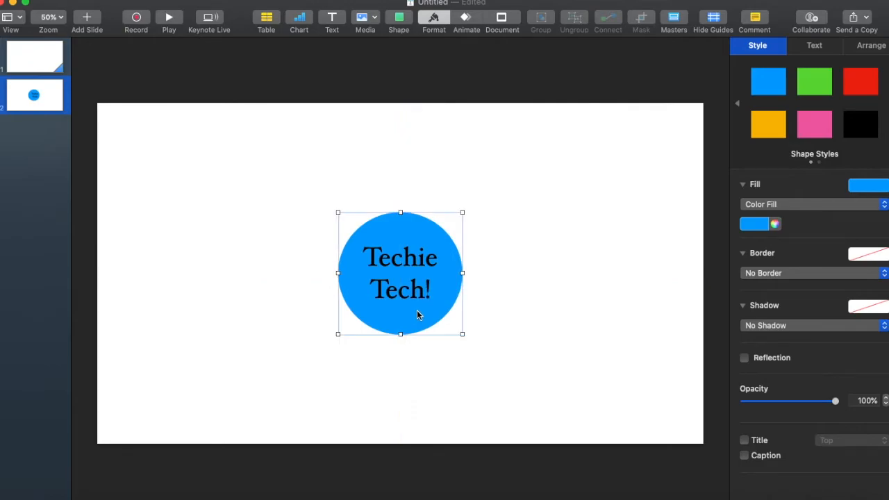
pyautogui.click(410, 291)
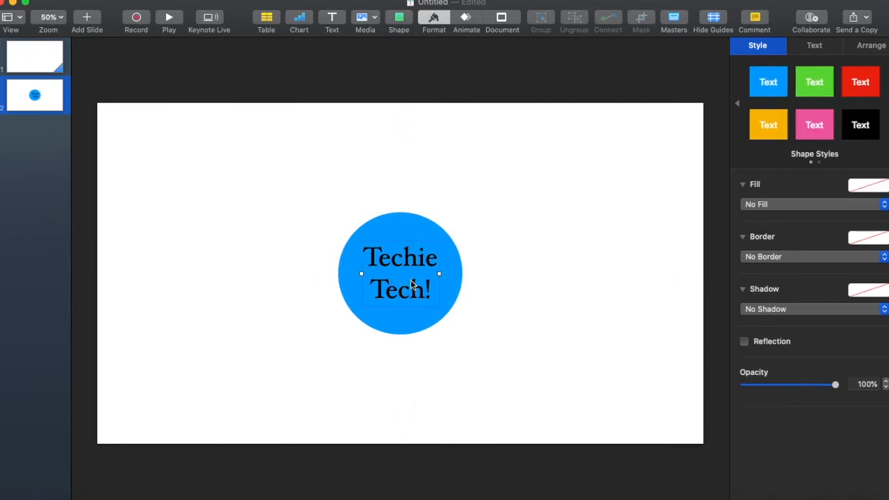
pyautogui.doubleClick(412, 283)
pyautogui.moveTo(365, 247); pyautogui.dragTo(432, 289)
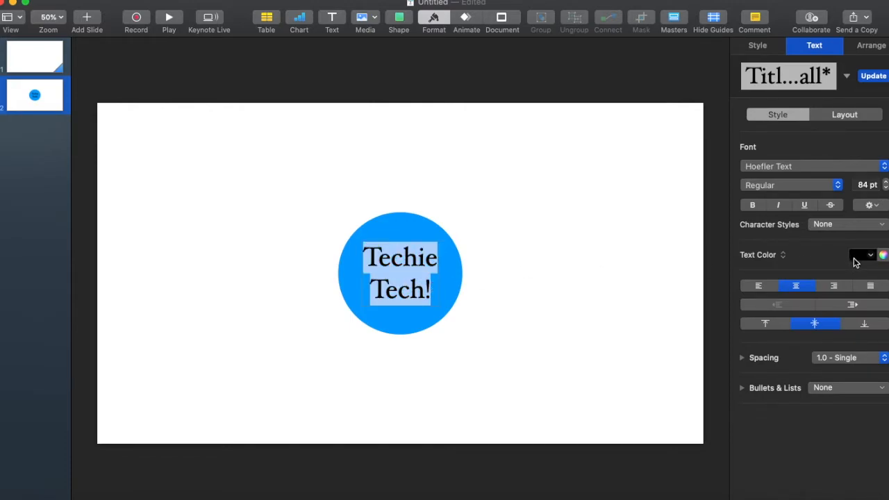
pyautogui.click(861, 255)
pyautogui.click(756, 334)
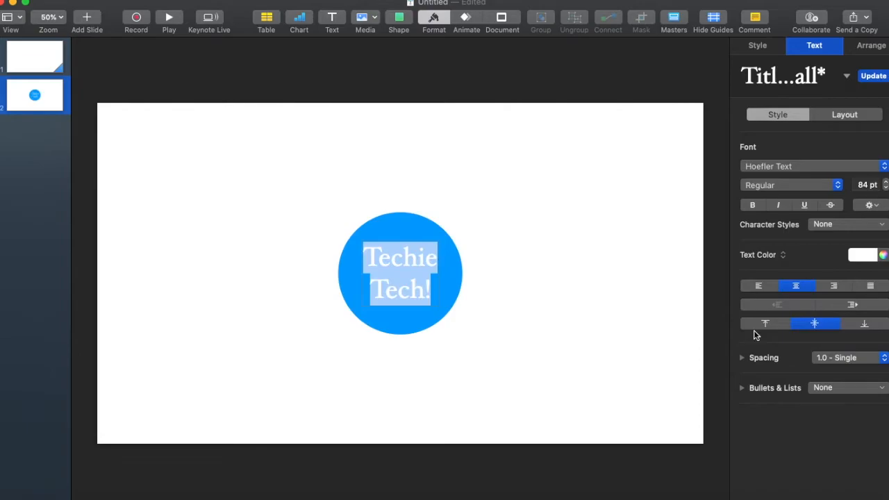
# - Add a black 1 pt outline to the "Techie Tech!" text on slide 2
pyautogui.click(868, 206)
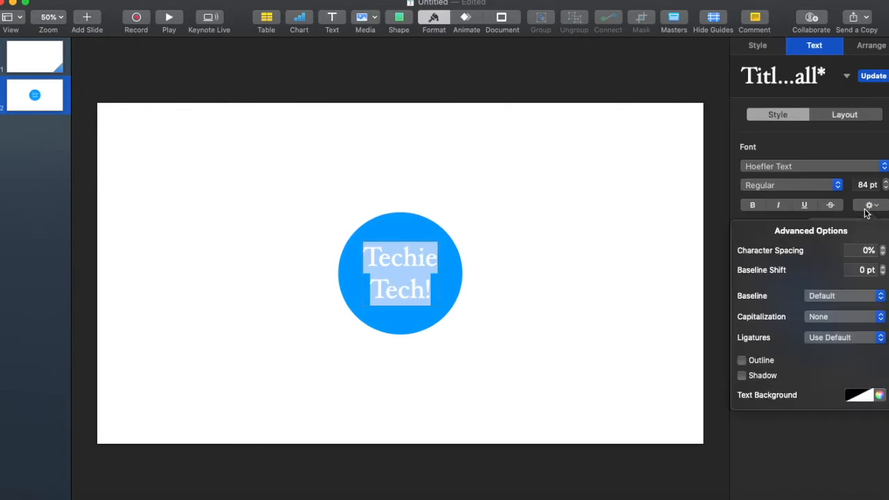
pyautogui.click(741, 360)
pyautogui.click(800, 382)
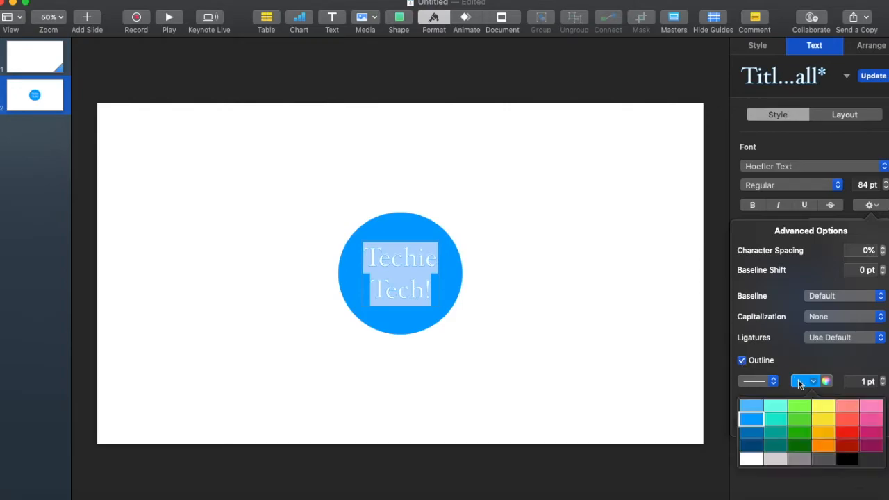
pyautogui.click(848, 459)
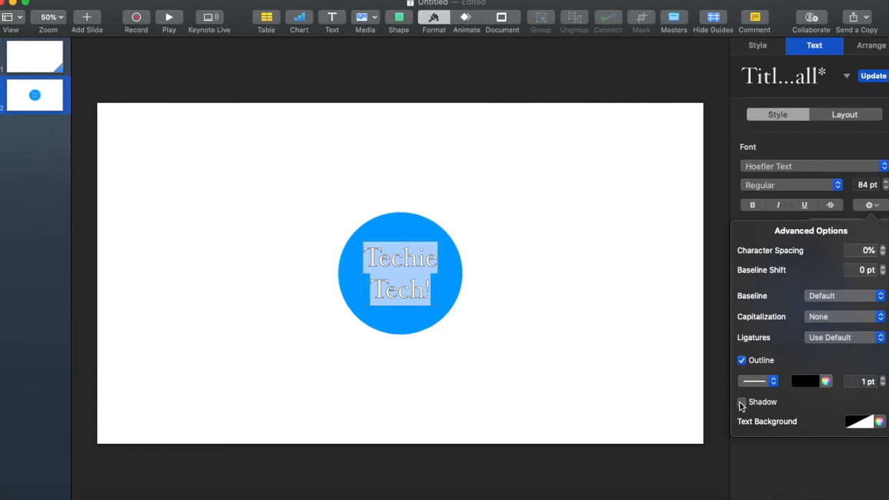
pyautogui.click(485, 307)
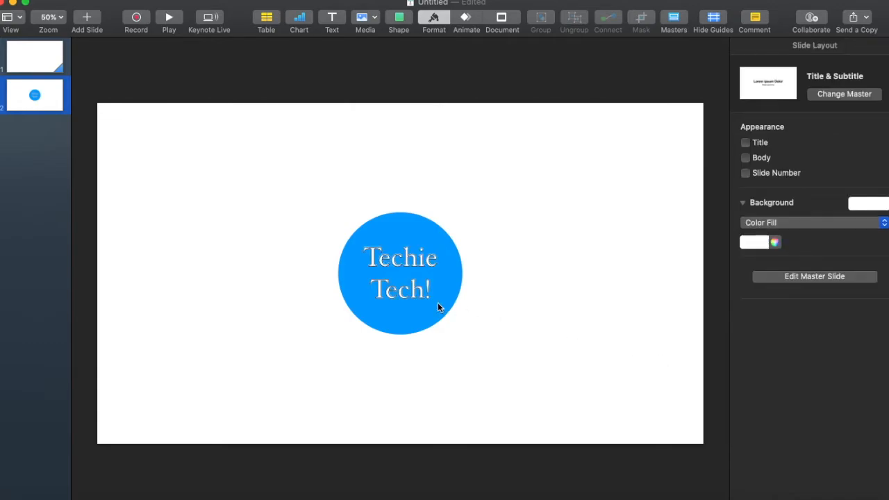
# - Give the "Techie Tech!" text box a drop shadow
pyautogui.click(422, 293)
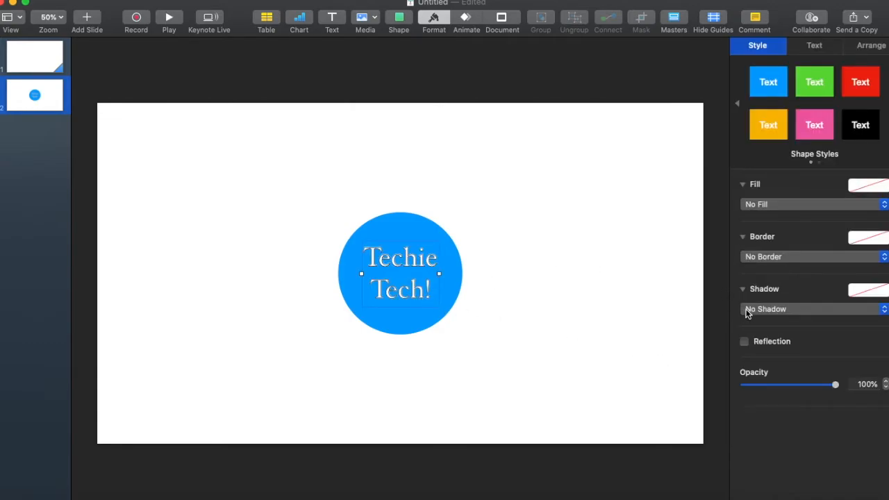
pyautogui.click(747, 312)
pyautogui.click(751, 319)
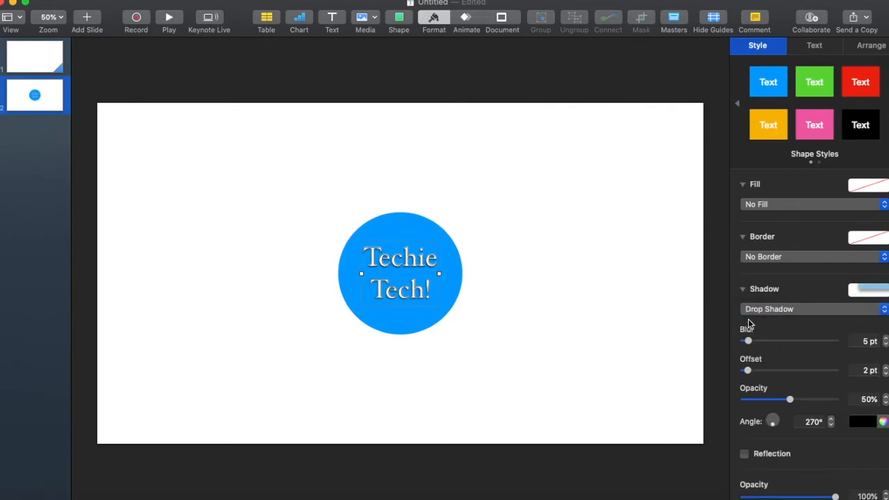
pyautogui.click(459, 305)
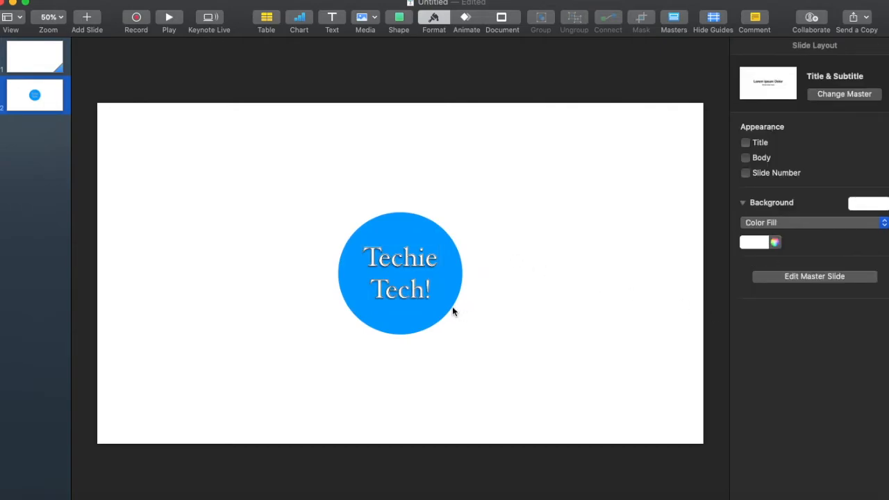
# - Try the Drift build-in effect on the "Techie Tech!" text
pyautogui.click(402, 293)
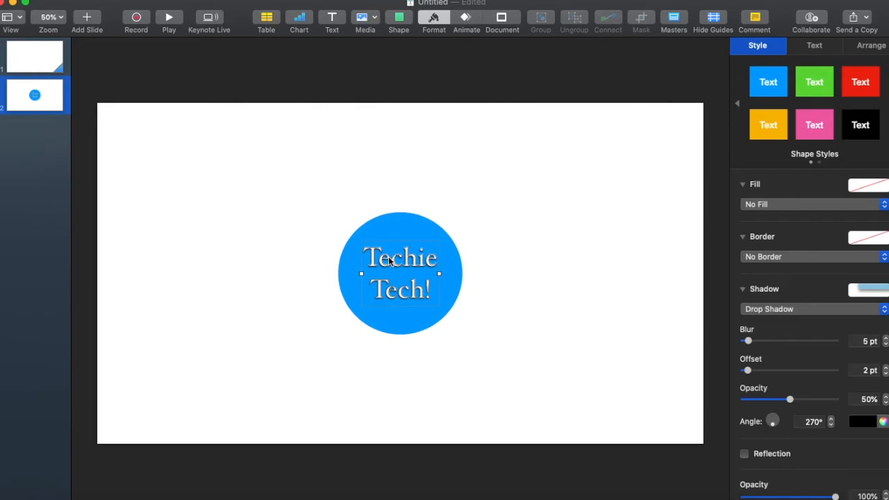
pyautogui.click(389, 256)
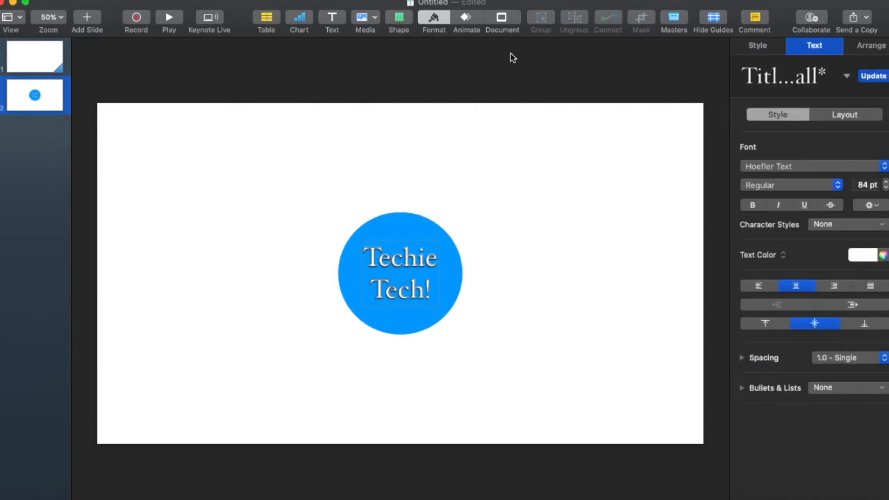
pyautogui.click(464, 23)
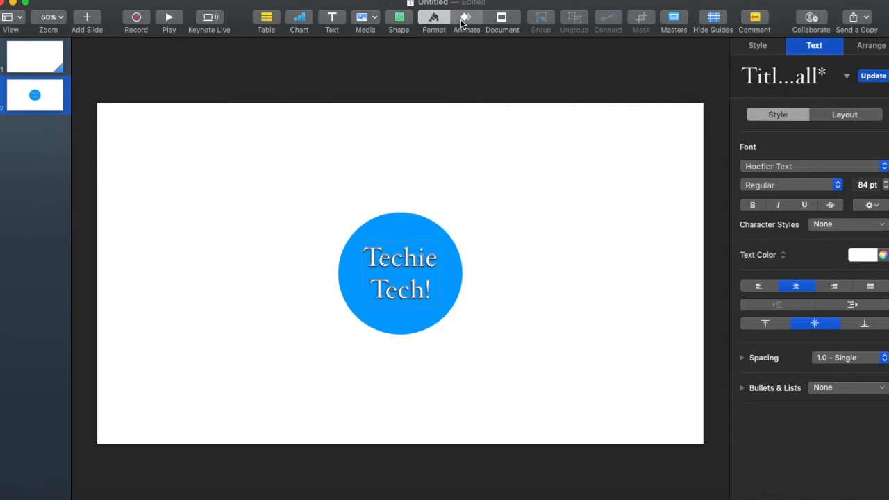
pyautogui.click(791, 91)
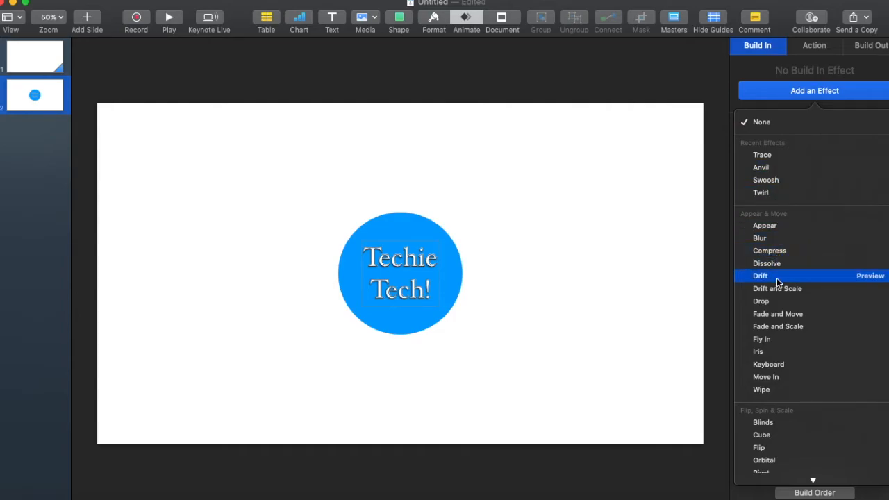
pyautogui.click(778, 282)
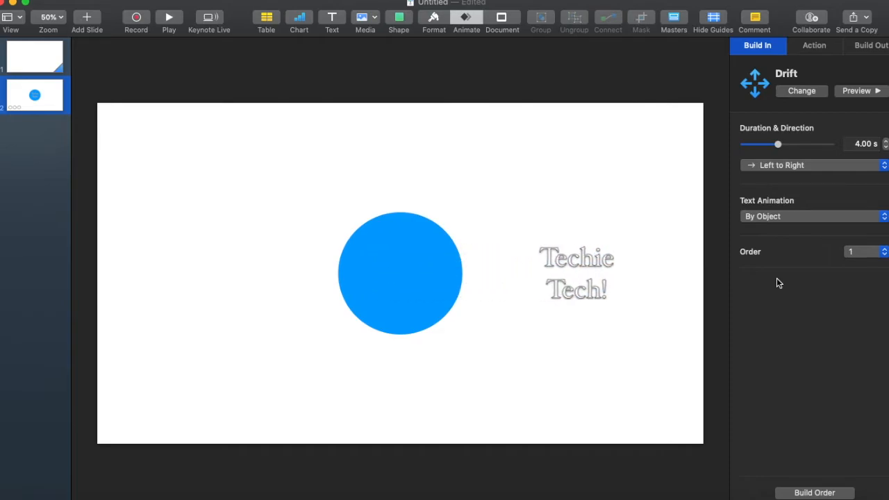
# - Change the text's build-in effect to Move In, without bounce and with a duration of 1.00 s
pyautogui.click(797, 93)
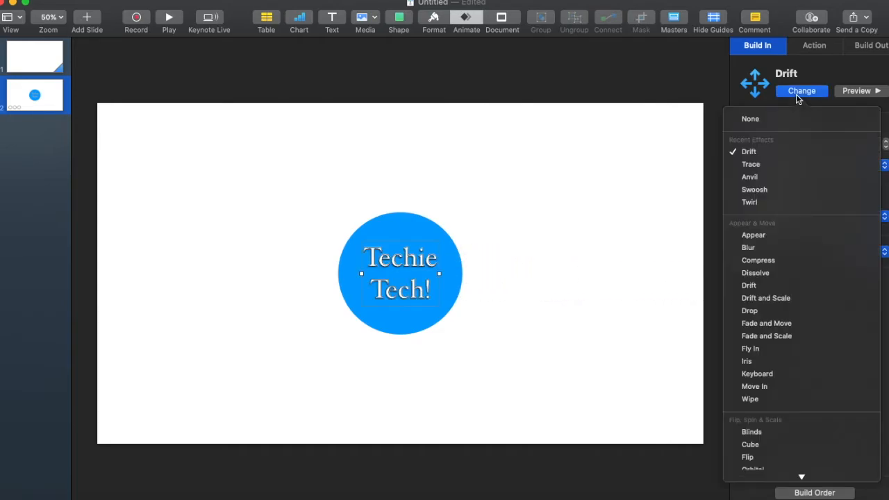
pyautogui.click(754, 386)
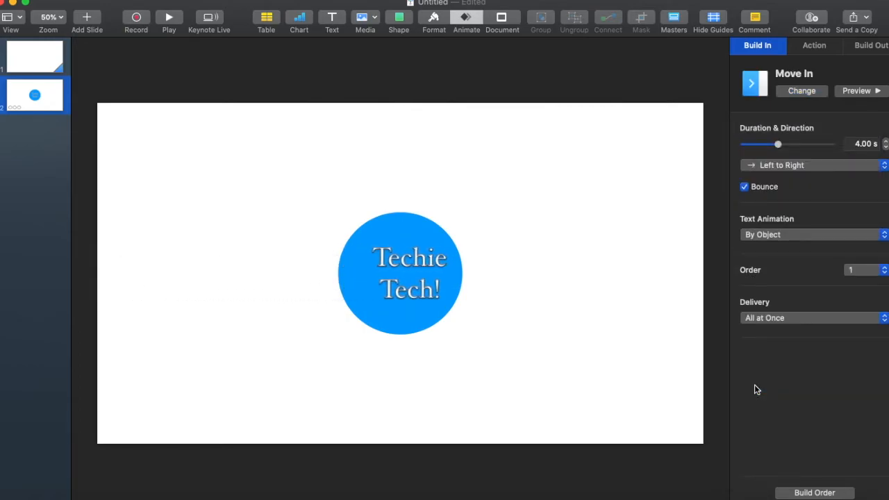
pyautogui.click(744, 188)
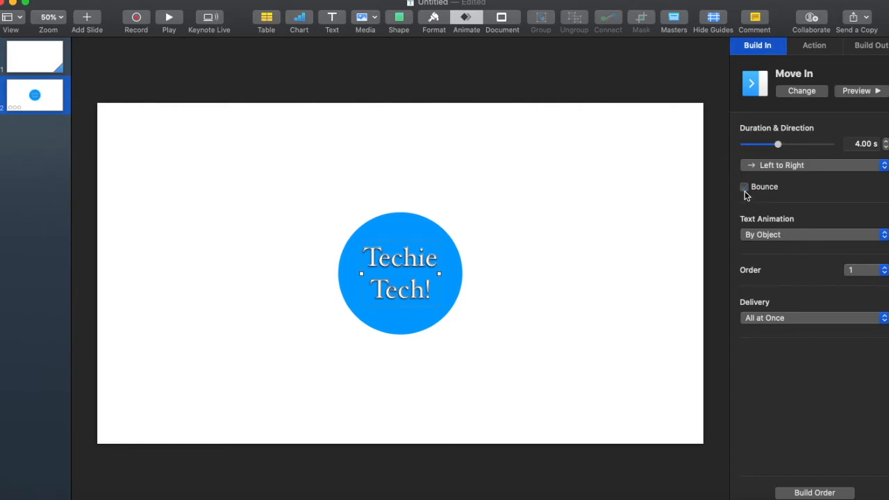
pyautogui.moveTo(778, 145); pyautogui.dragTo(758, 147)
# - Set the text's Move In build to start After Transition in the build order
pyautogui.click(800, 489)
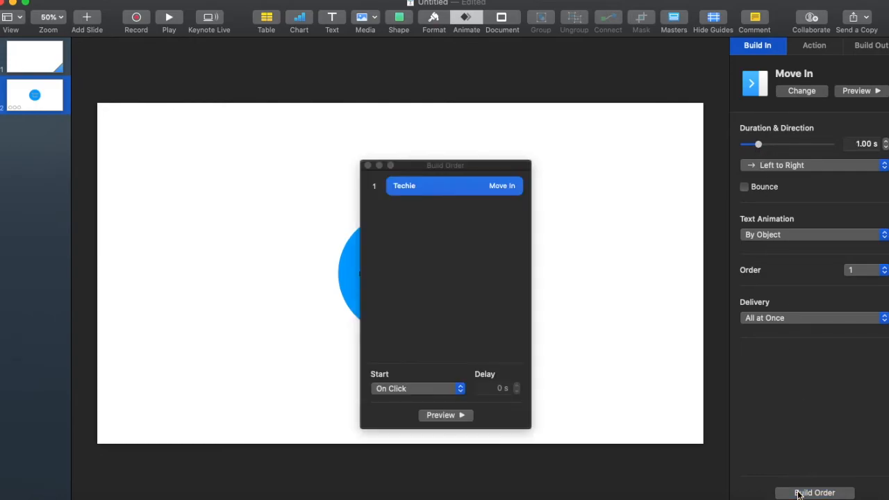
pyautogui.click(397, 388)
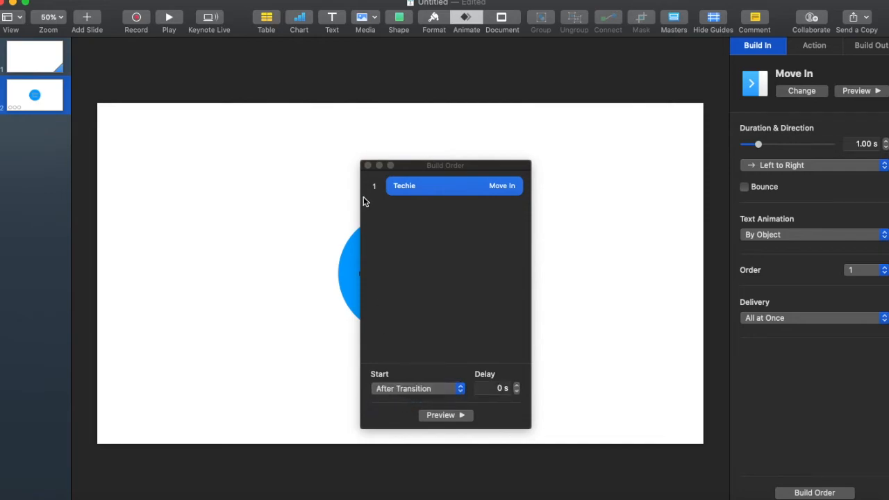
pyautogui.click(368, 166)
pyautogui.click(202, 199)
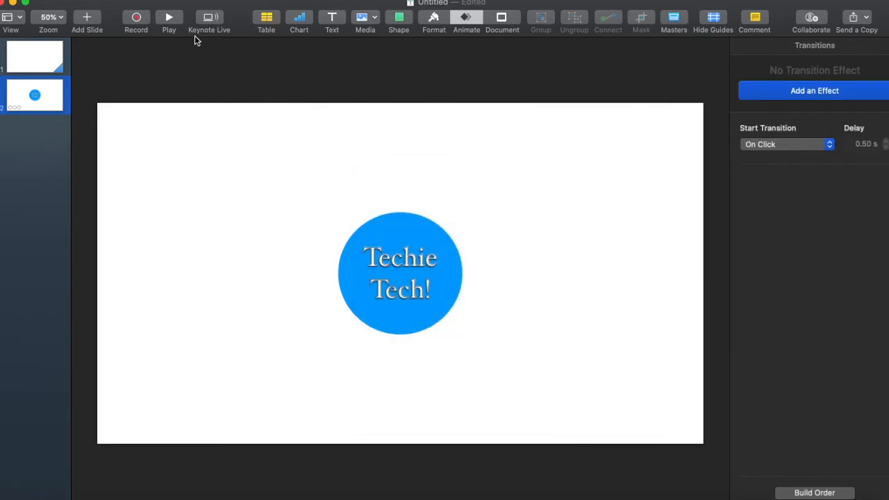
# - Play the slideshow from slide 2 to check the text's animation, and return to slide 1
pyautogui.click(171, 18)
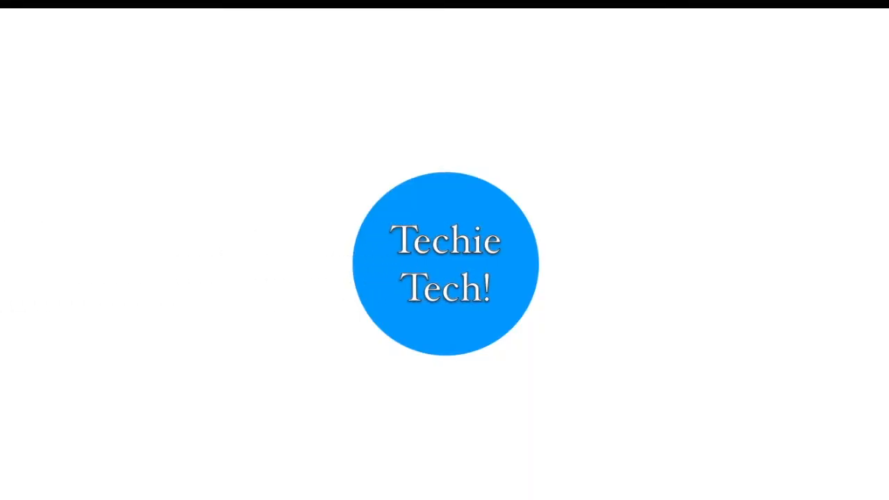
pyautogui.press('Escape')
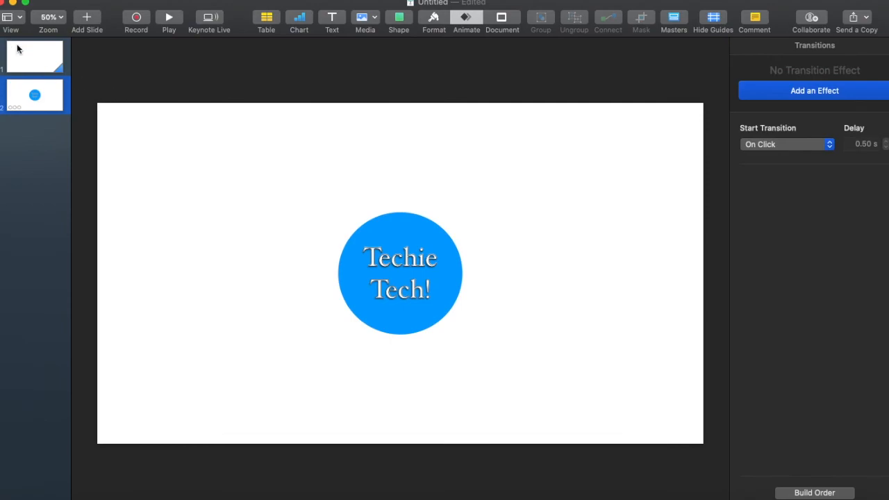
pyautogui.click(26, 55)
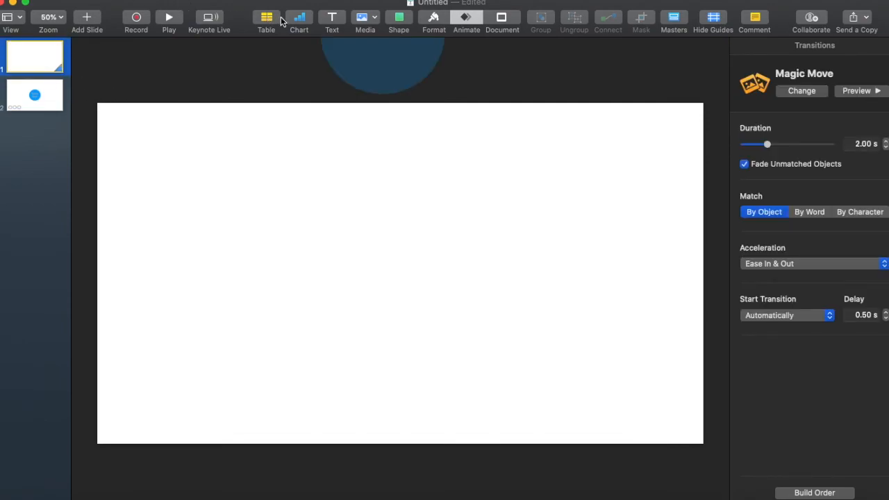